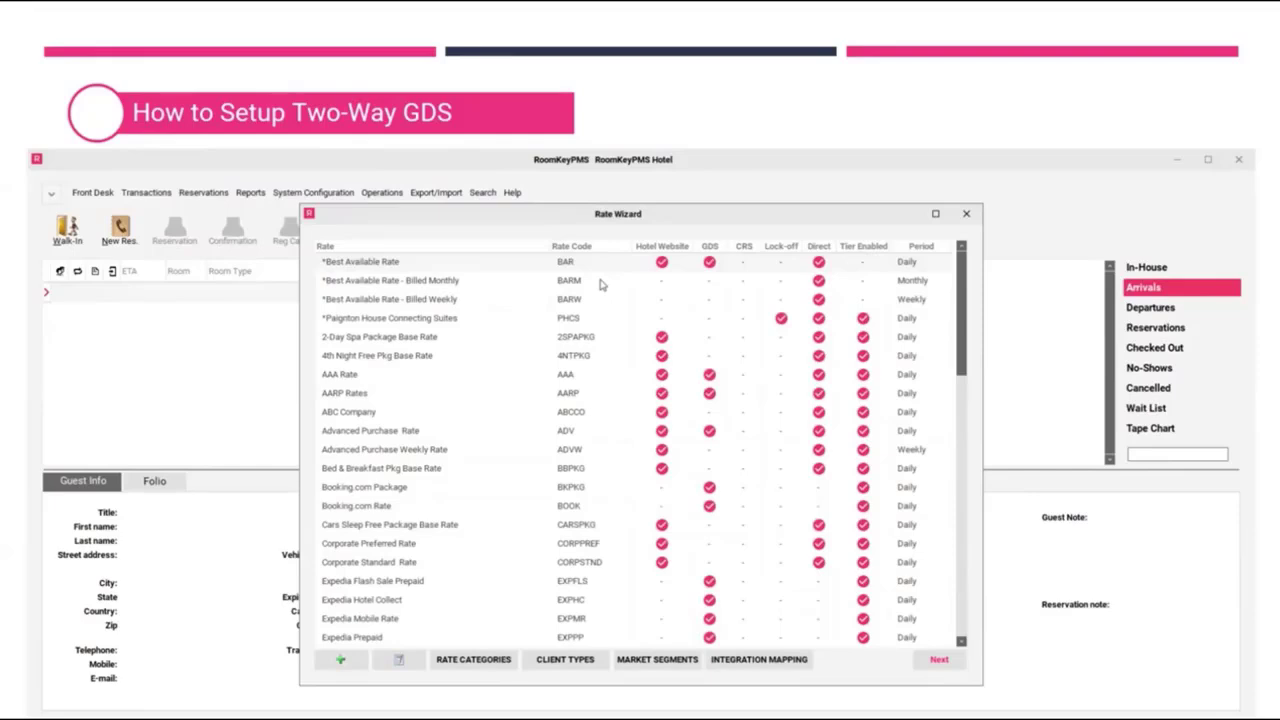
- Review the rate code and GDS settings of the *Best Available Rate, leaving the rate as it is
left_click(400, 661)
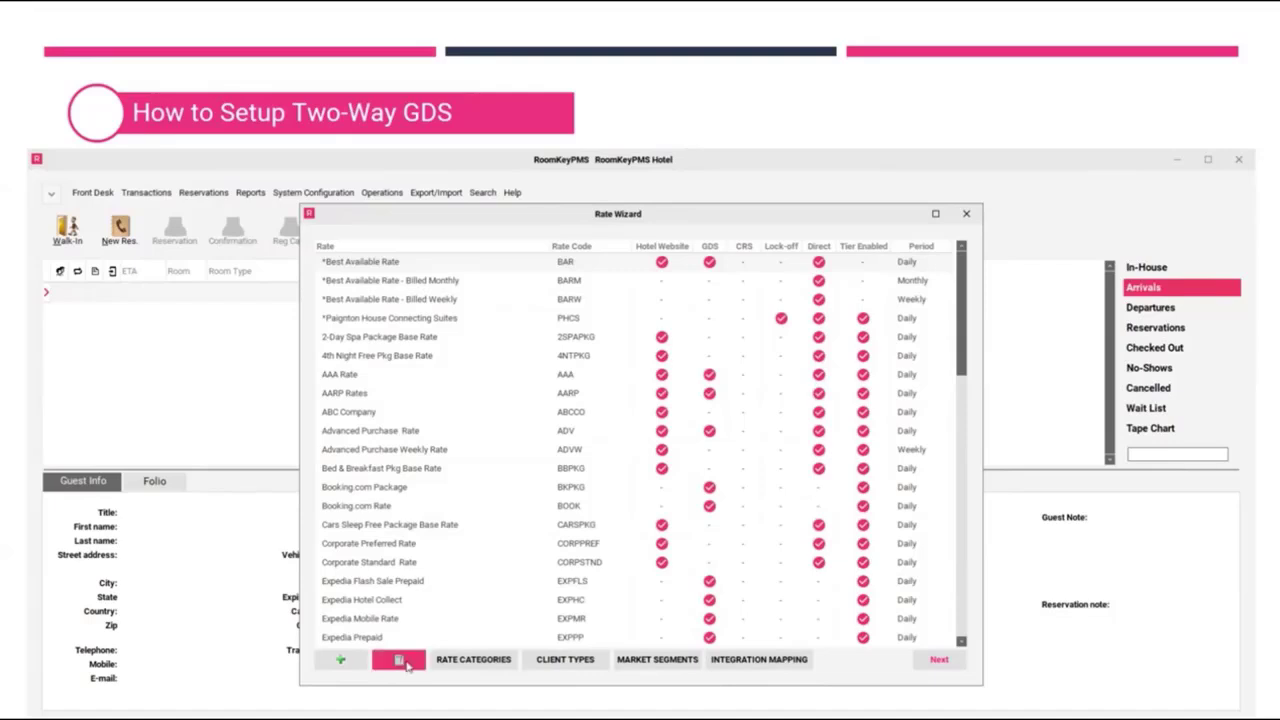
left_click(397, 316)
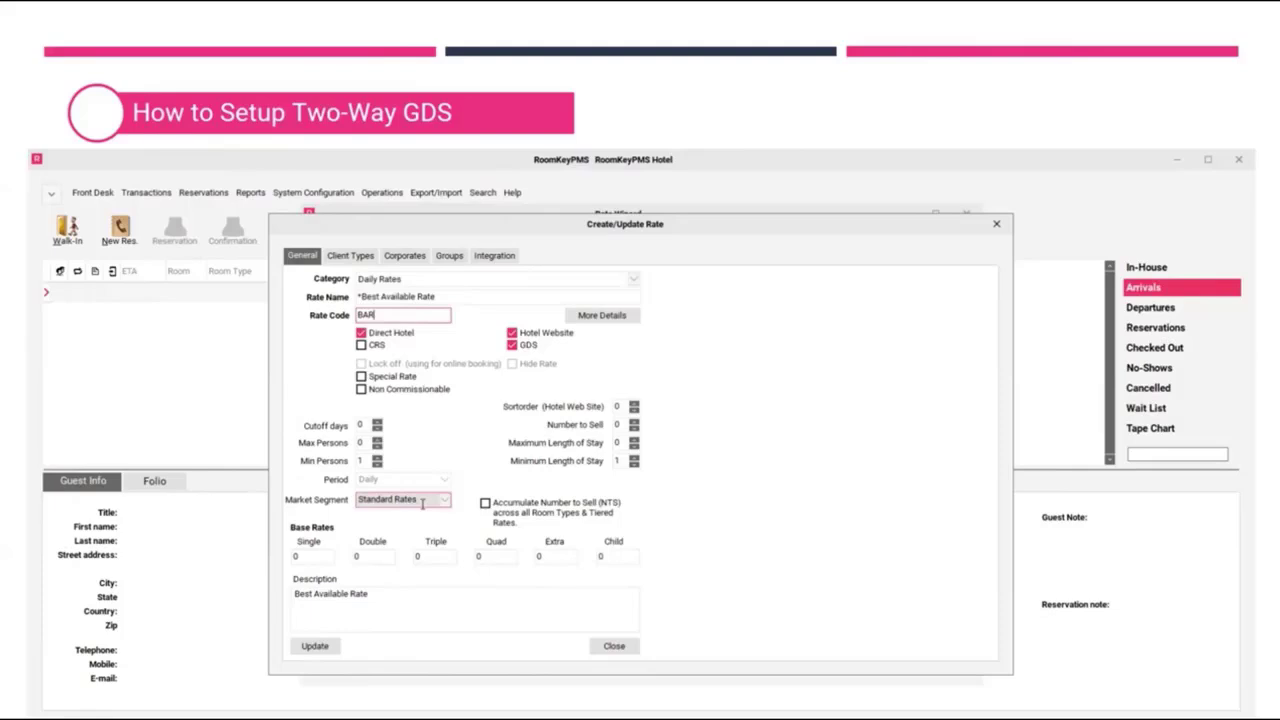
left_click(614, 647)
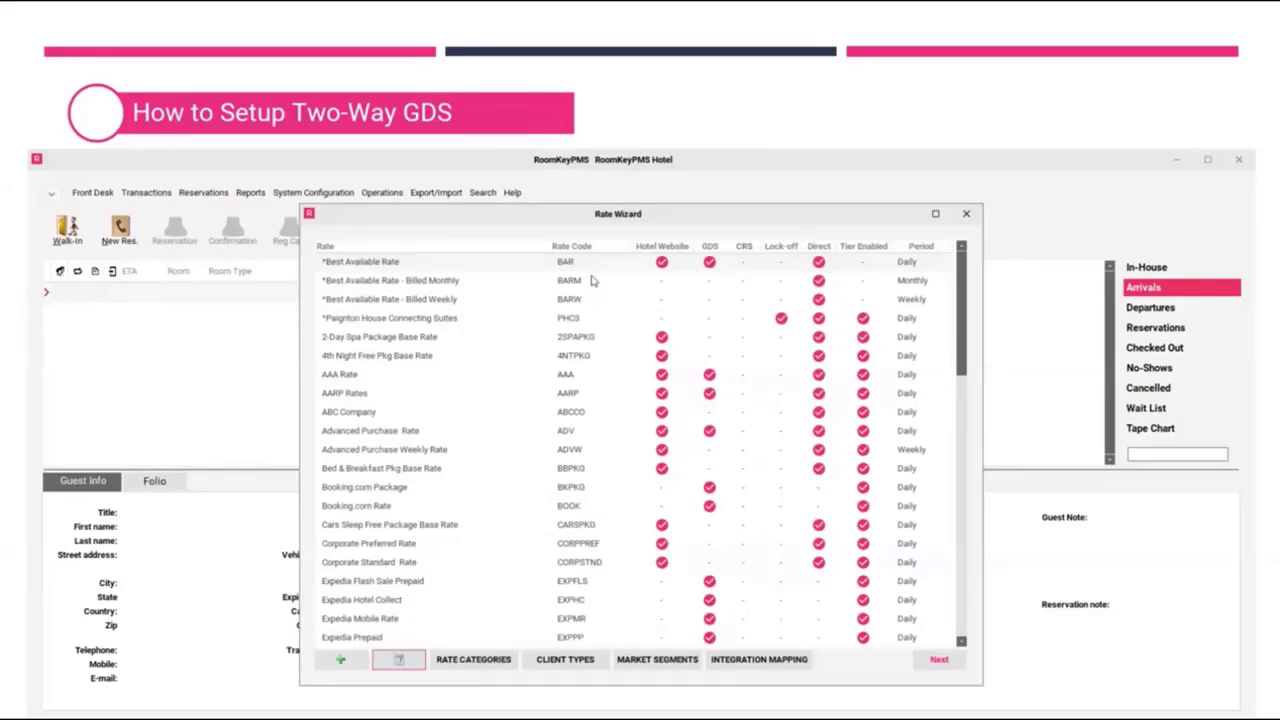
- Open the rates' integration mapping and choose iHotelier as the integration
left_click(776, 668)
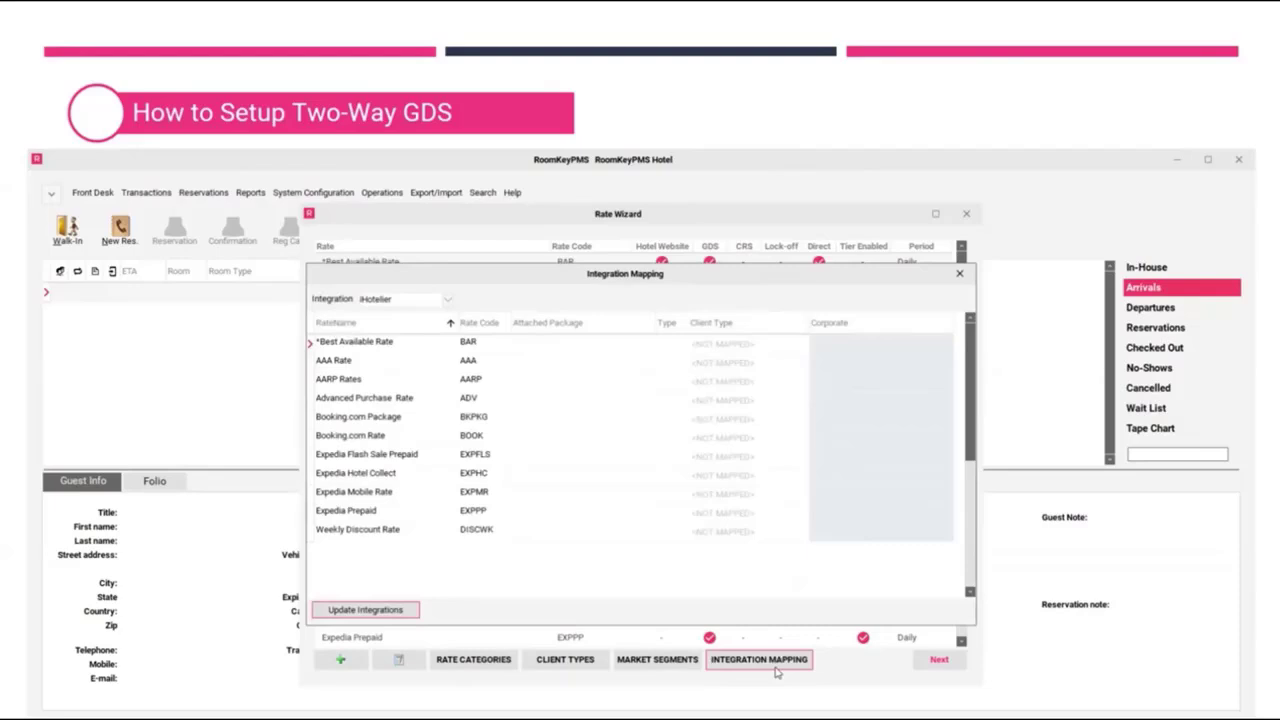
left_click_drag(630, 284, 626, 332)
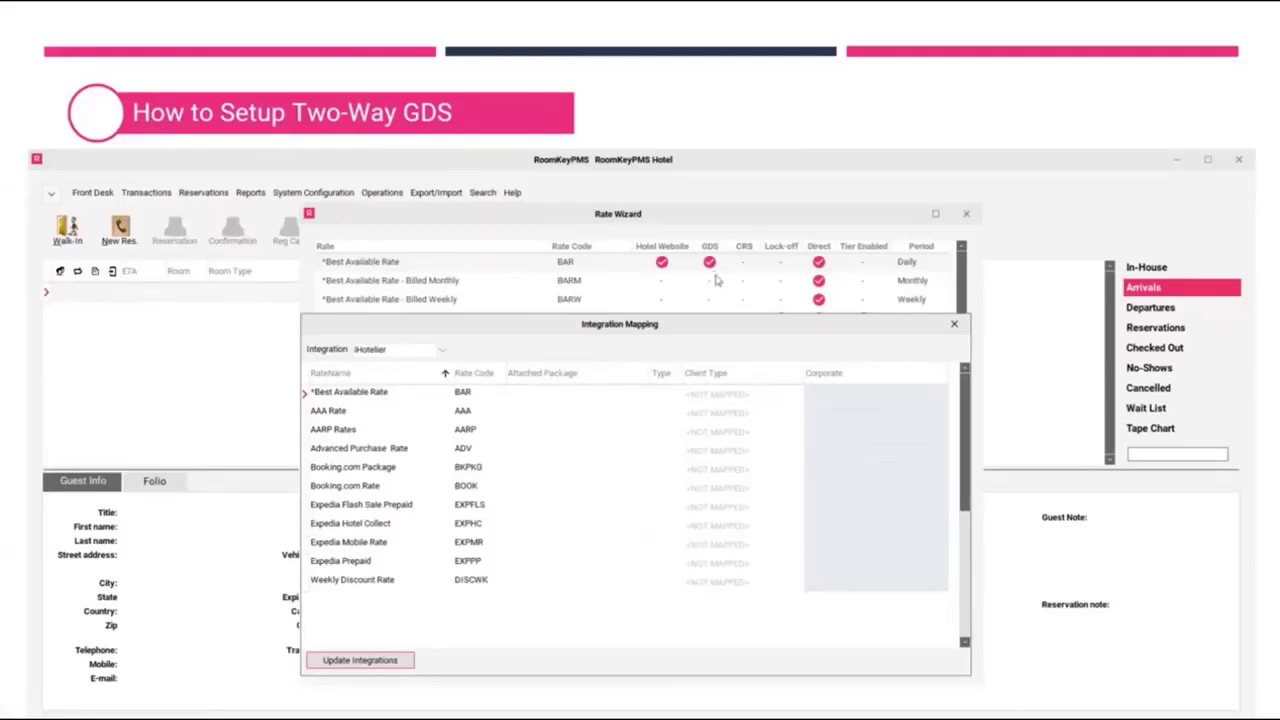
left_click_drag(713, 331, 713, 264)
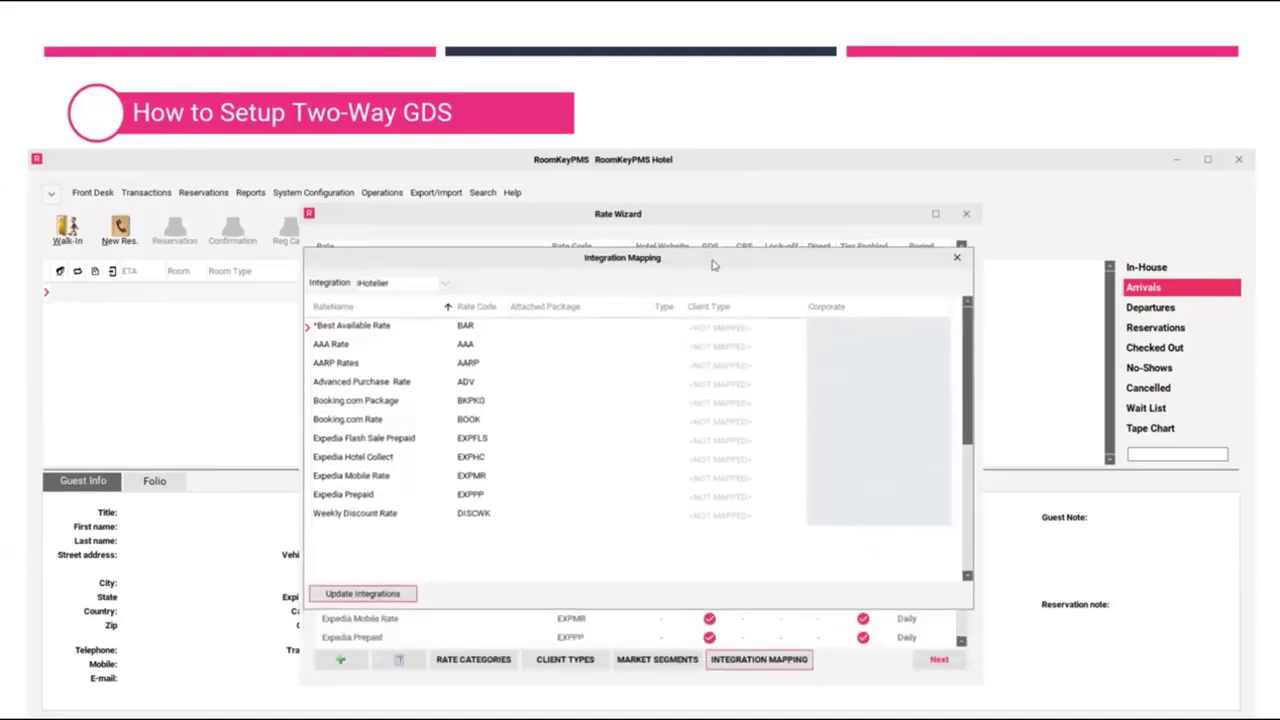
left_click(446, 286)
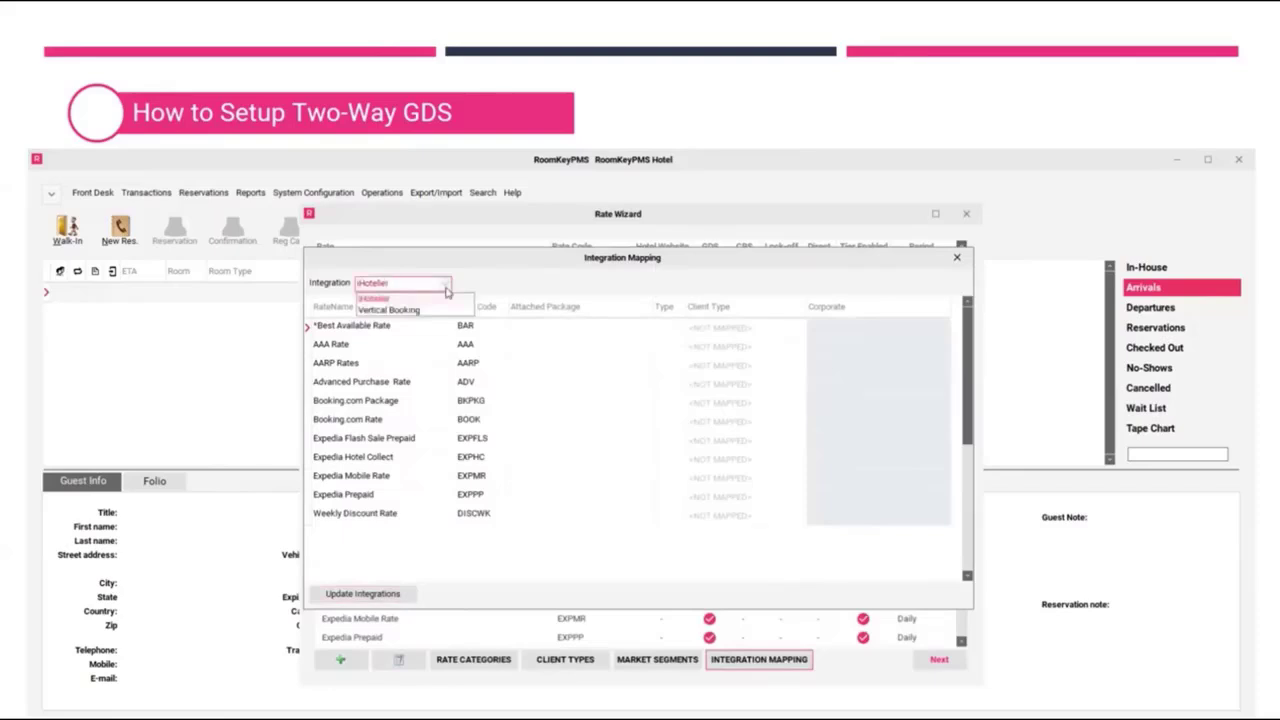
left_click(394, 304)
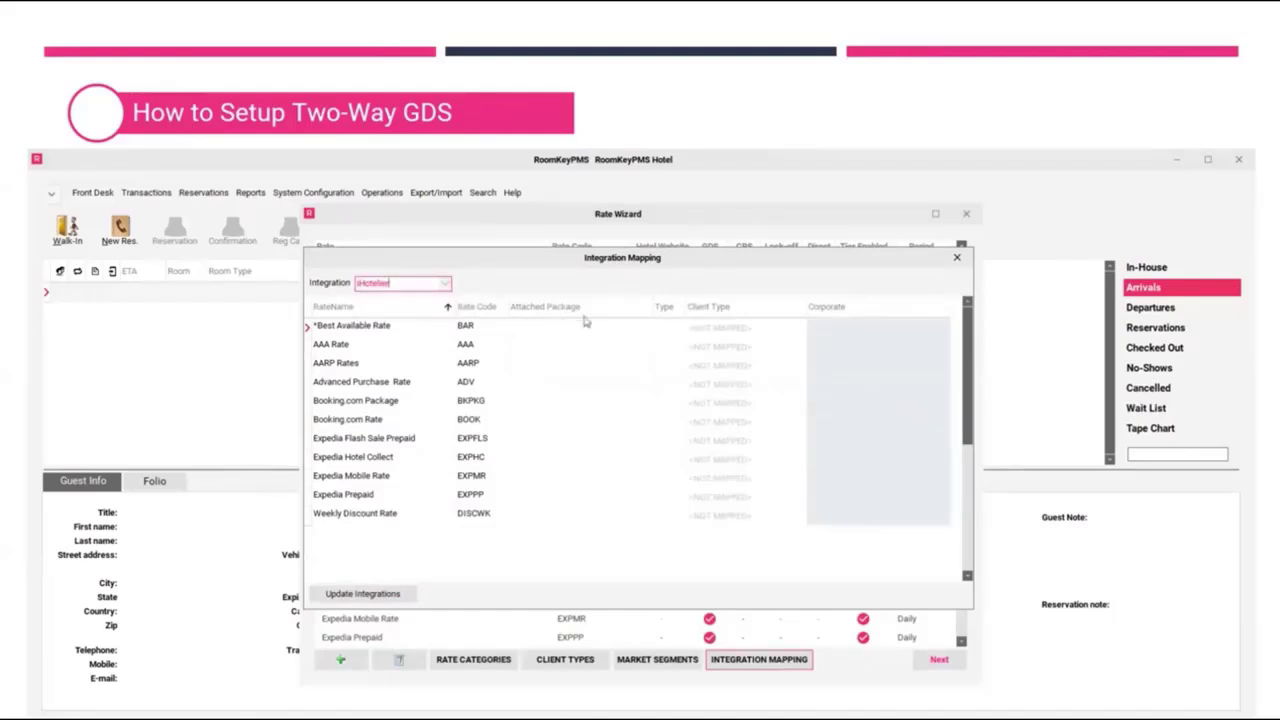
- Map the *Best Available Rate, AAA Rate, AARP Rates and Advanced Purchase Rate to the Leisure client type
left_click(774, 333)
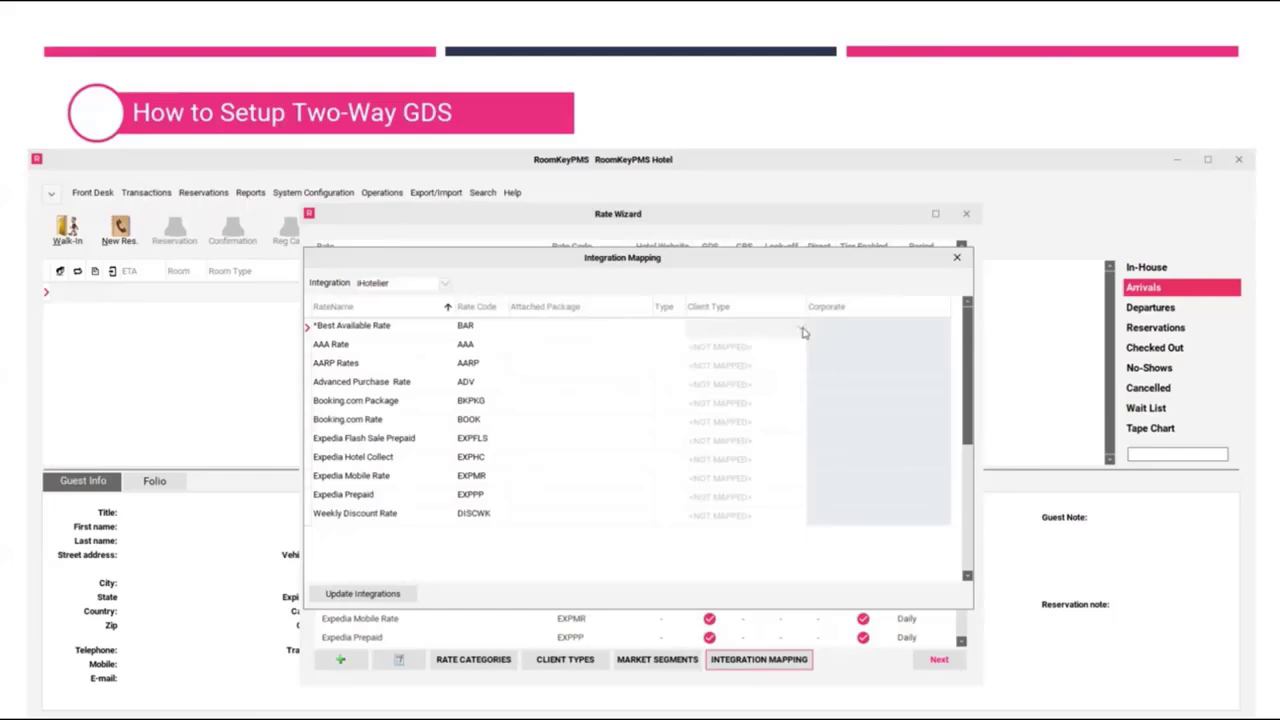
left_click(802, 332)
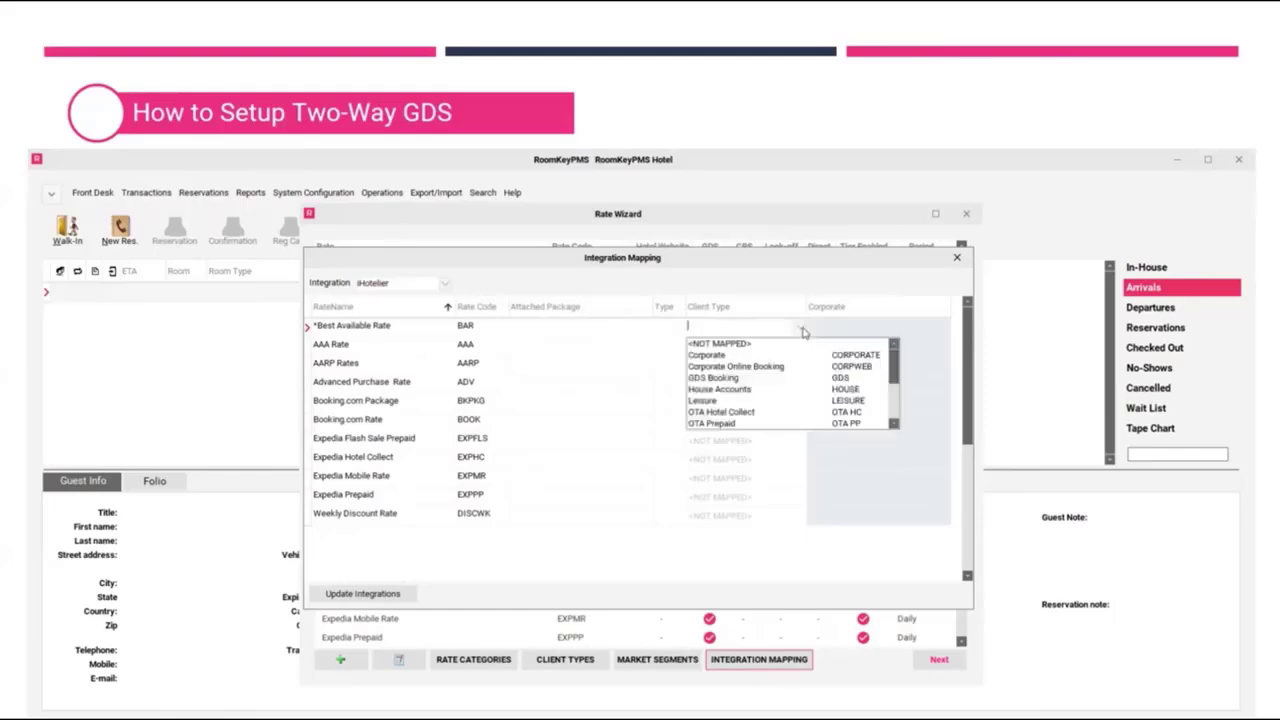
left_click(733, 402)
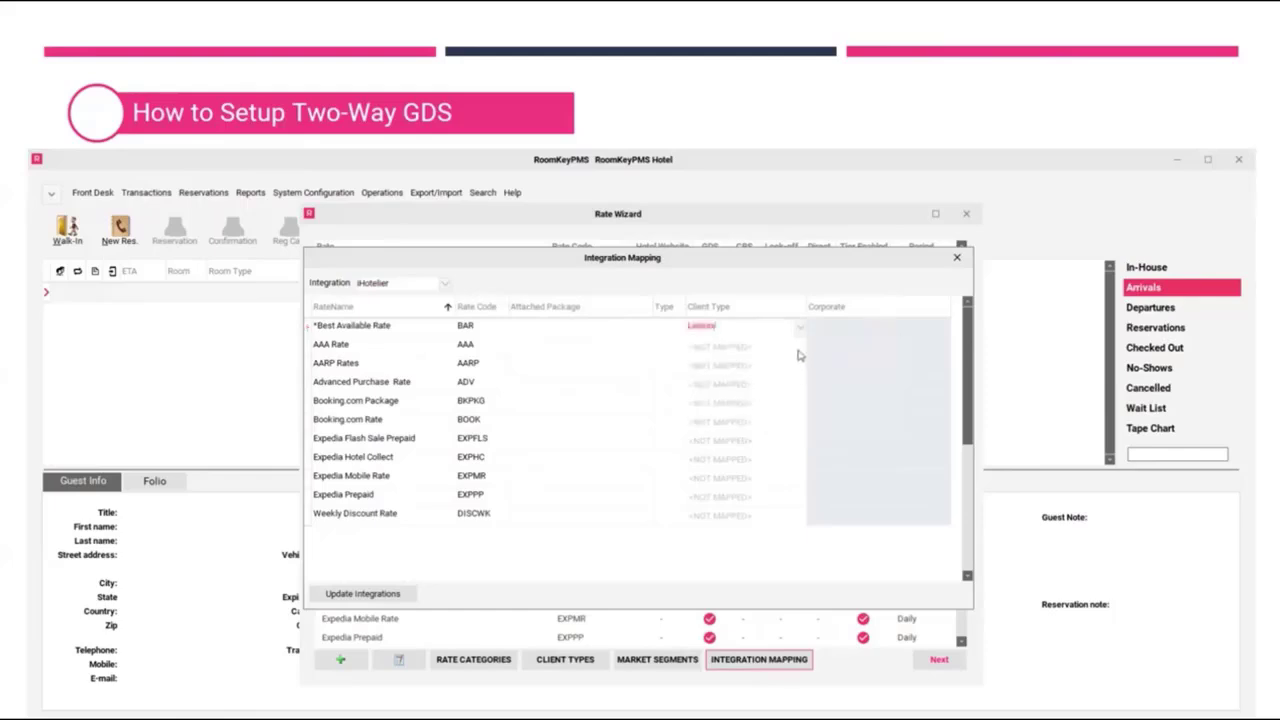
left_click(802, 346)
left_click(802, 346)
left_click(729, 421)
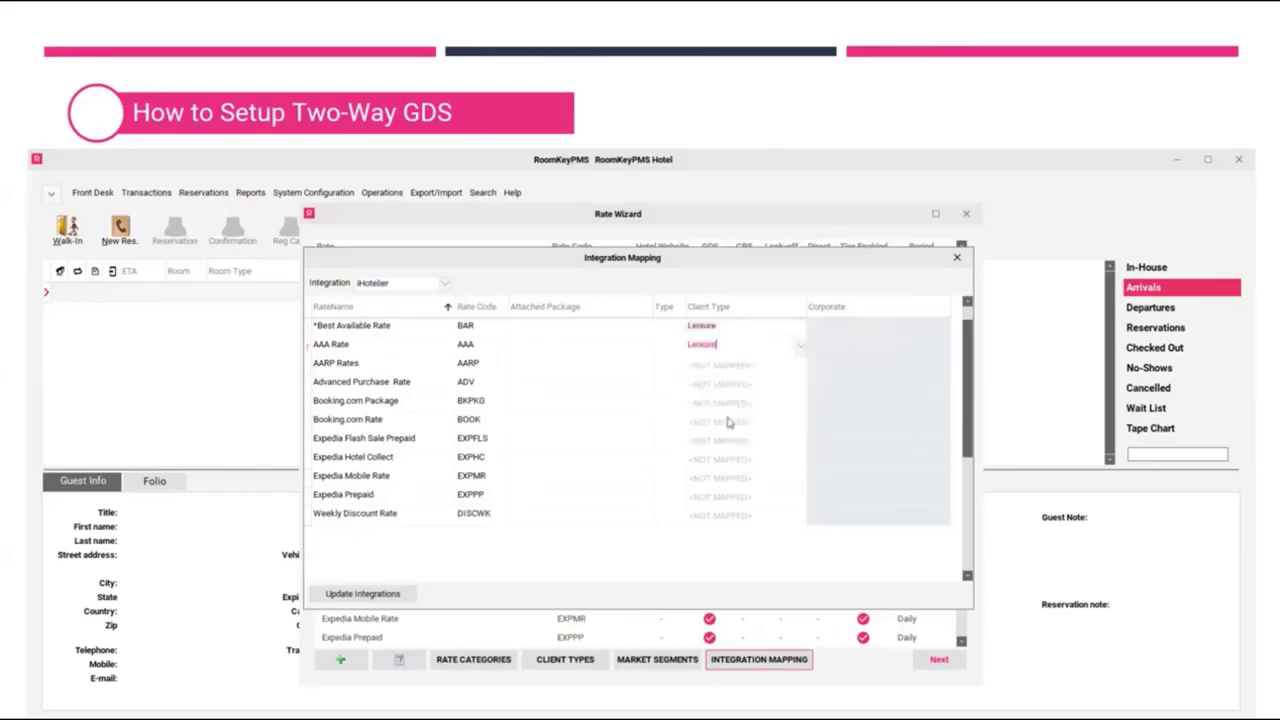
left_click(795, 370)
left_click(802, 366)
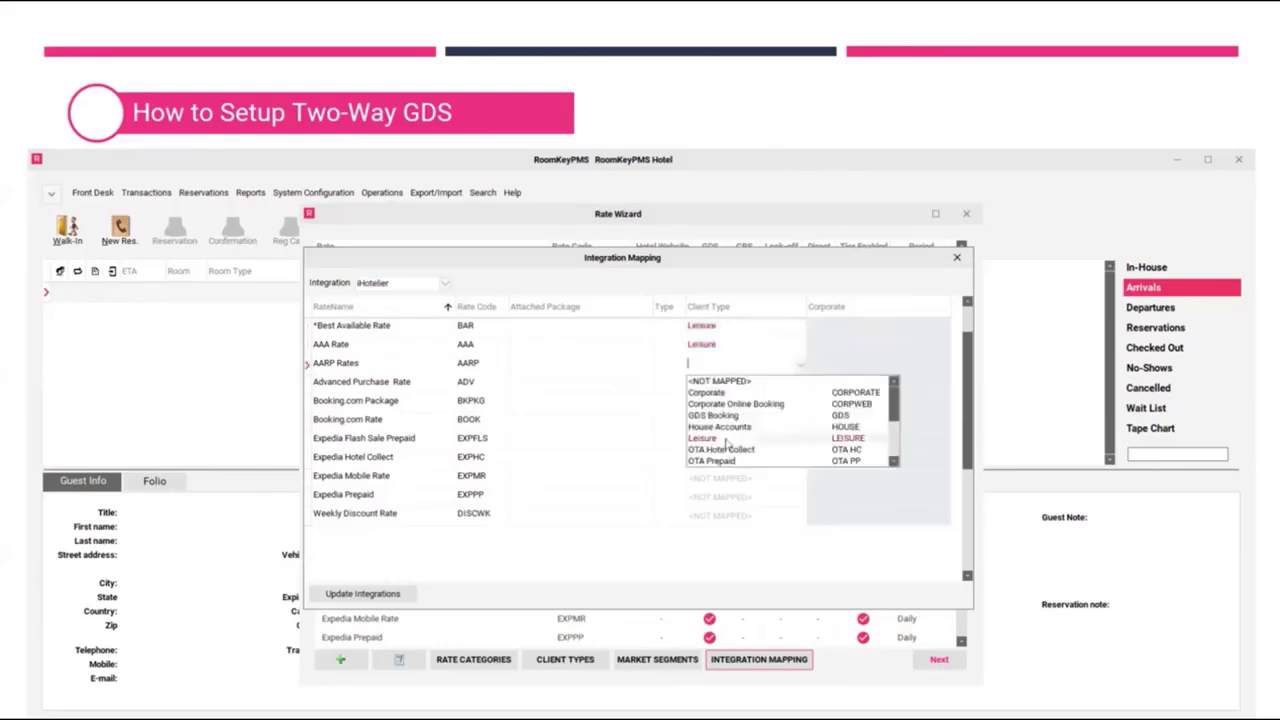
left_click(727, 440)
left_click(804, 386)
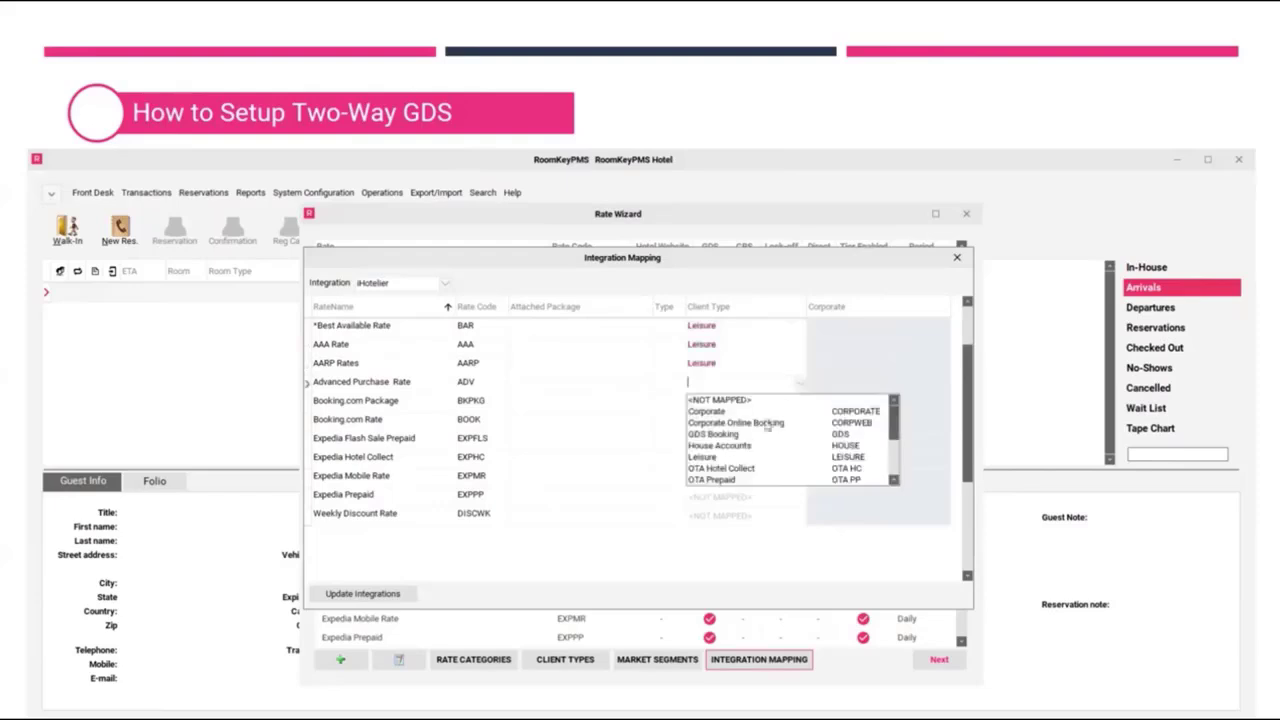
left_click(727, 459)
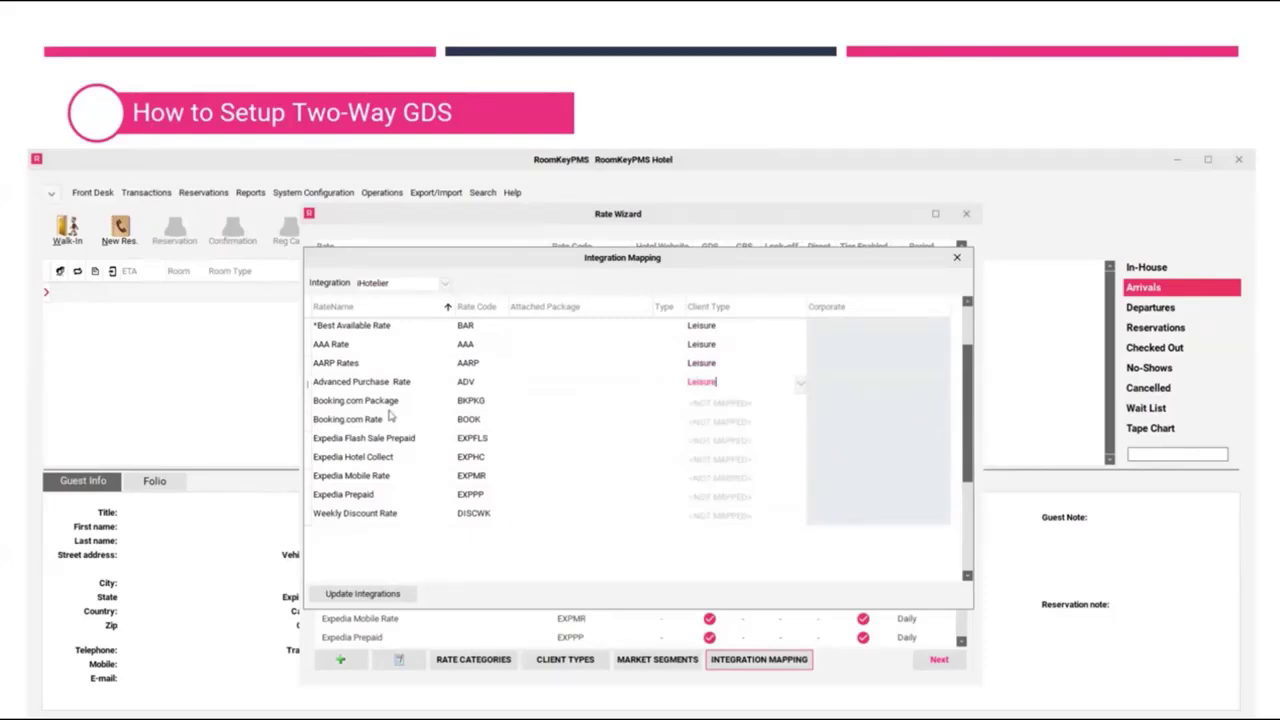
- Map the Booking.com Package rate to client type OTA Hotel Collect and the Booking.com corporate account
left_click(800, 403)
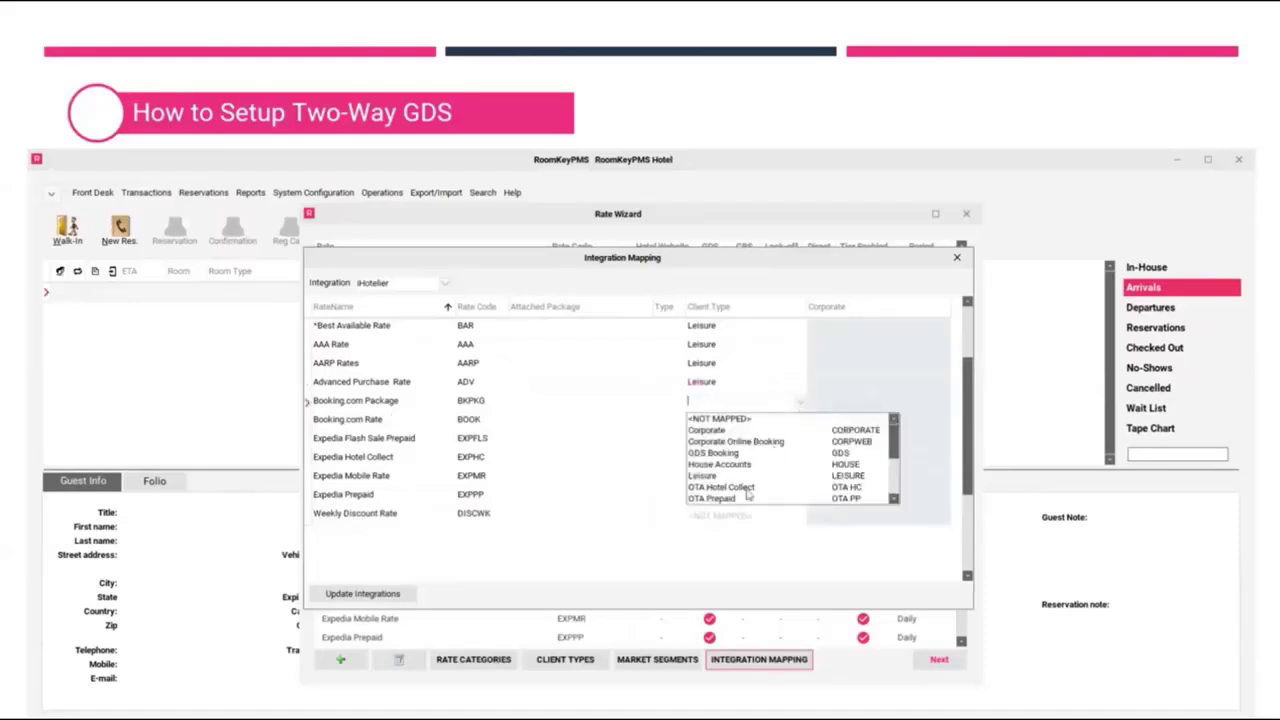
left_click(748, 490)
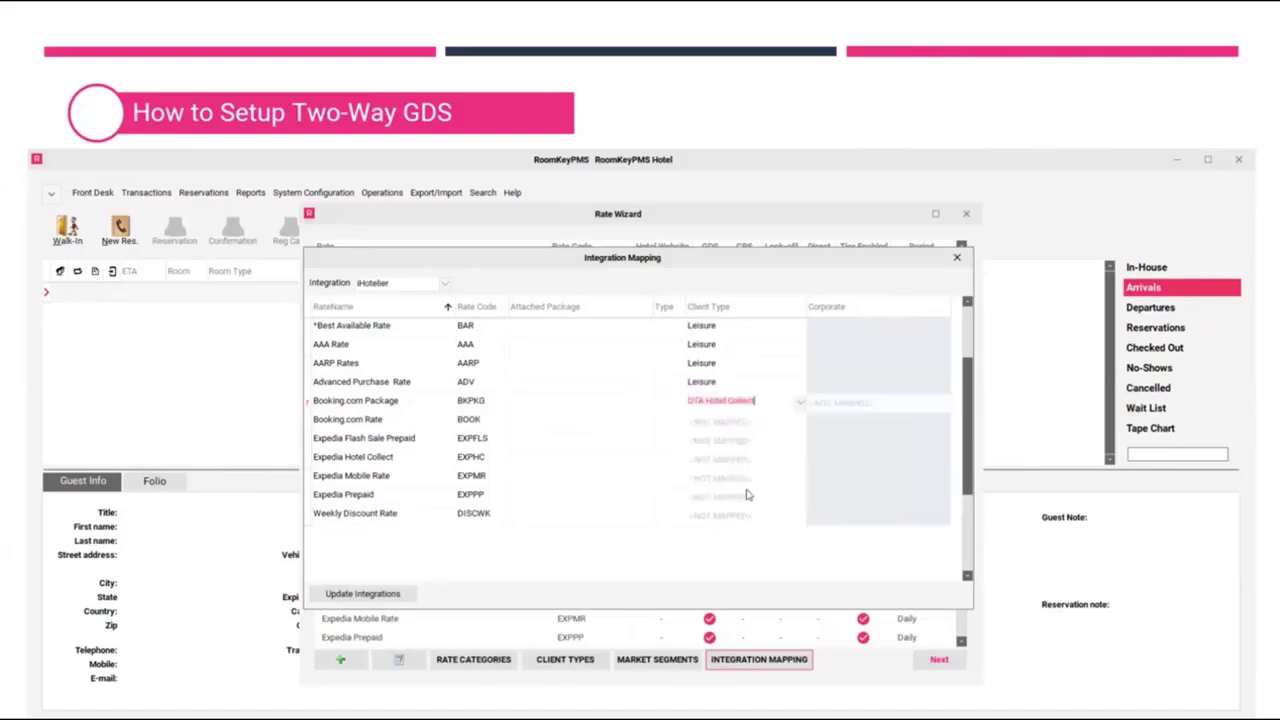
left_click(943, 408)
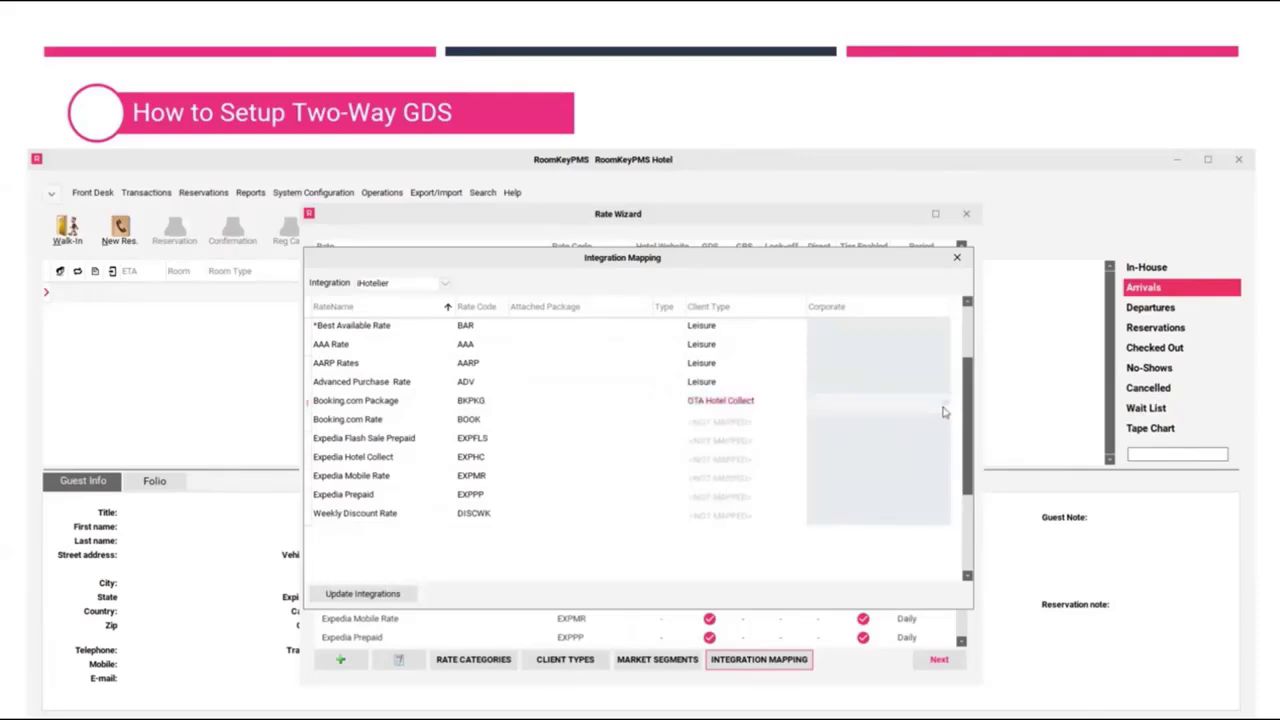
left_click(943, 408)
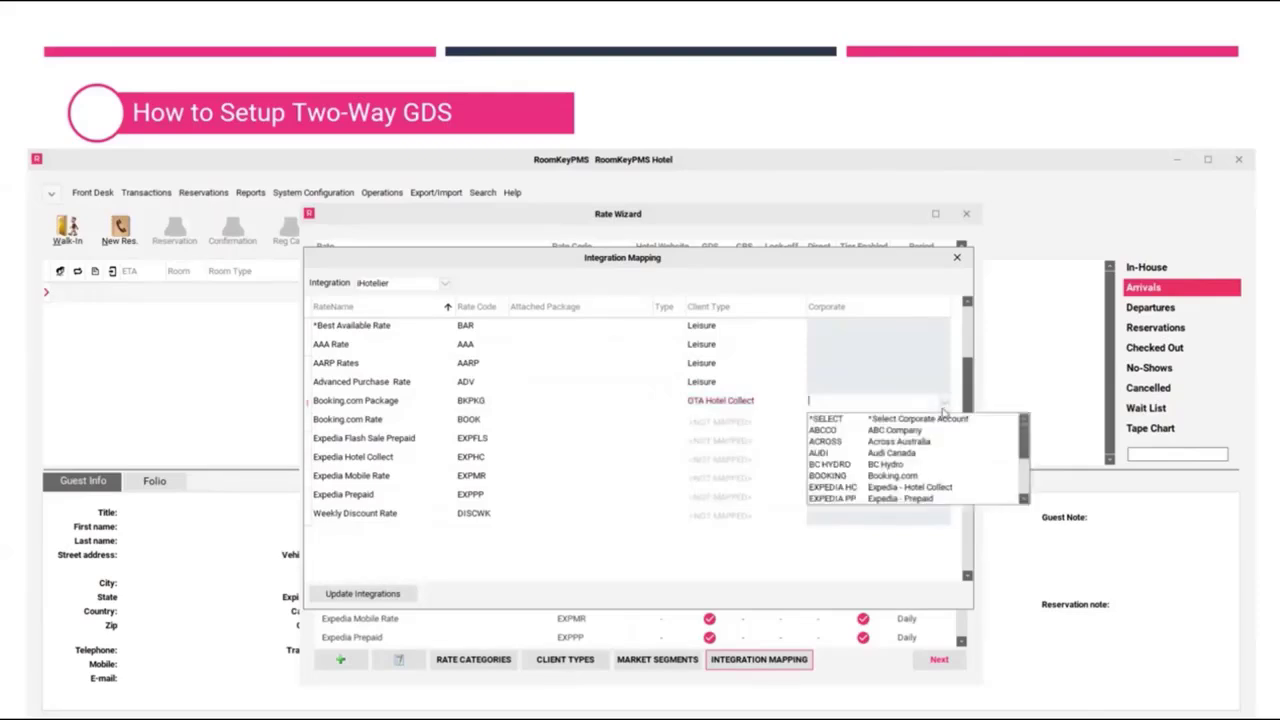
left_click(904, 478)
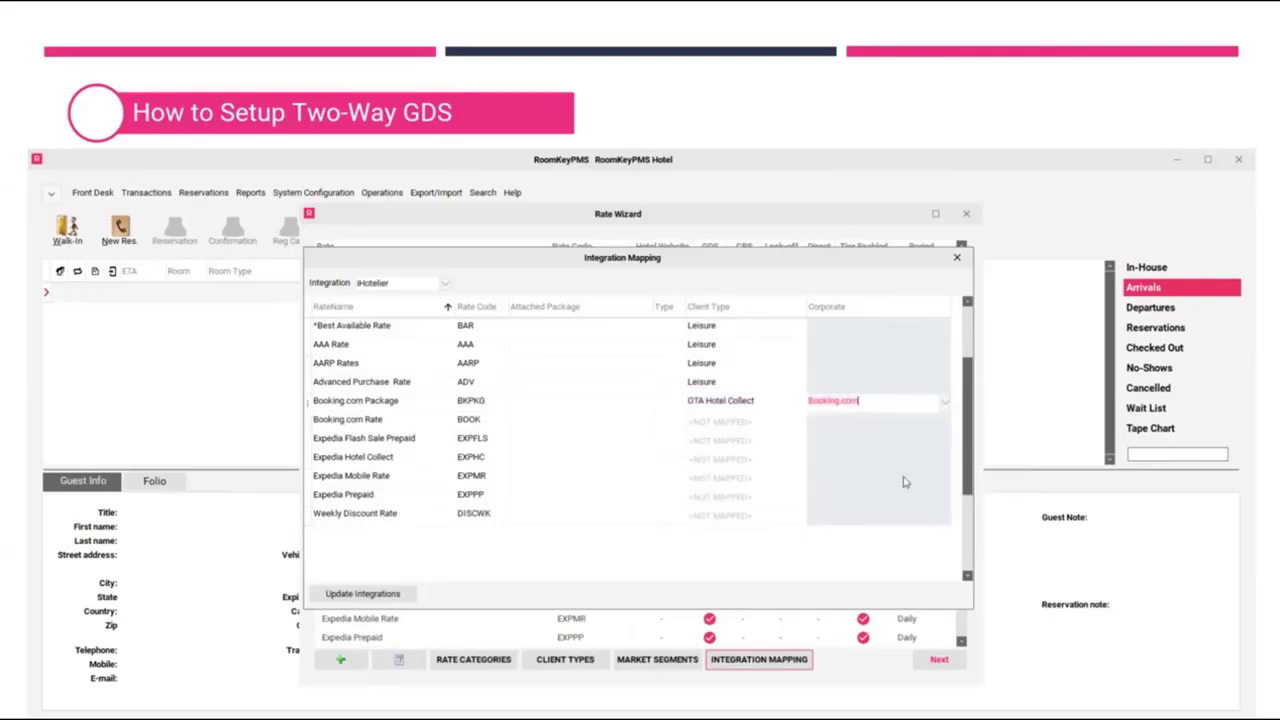
- Map the Booking.com Rate to client type OTA Hotel Collect and the Booking.com corporate account
left_click(800, 425)
left_click(750, 506)
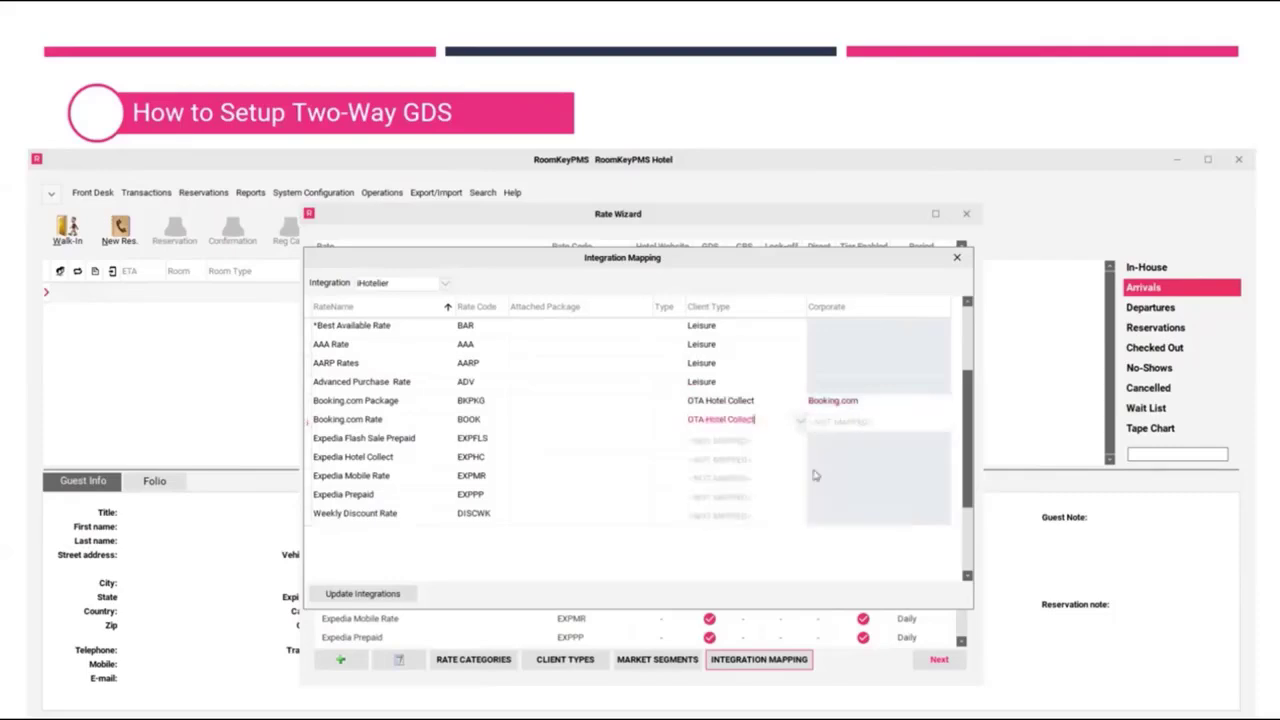
left_click(874, 423)
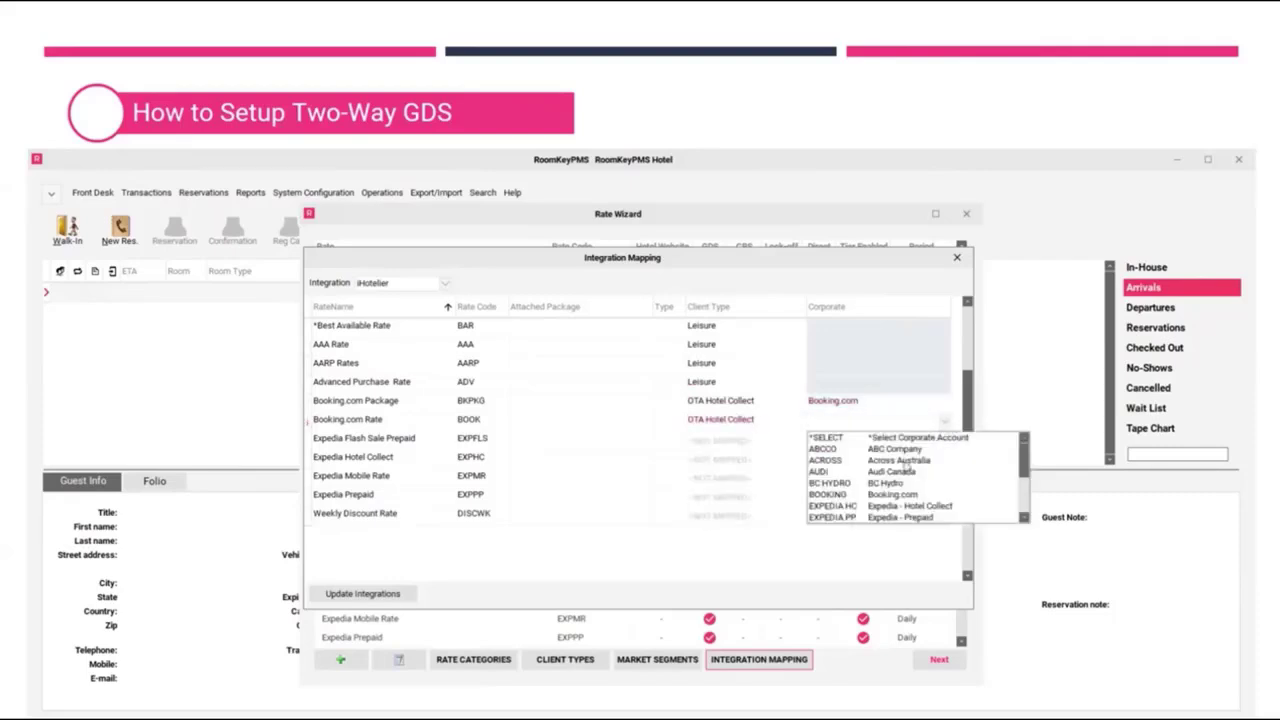
left_click(871, 496)
- Map the Expedia Flash Sale Prepaid rate to client type OTA Prepaid and the Expedia - Prepaid corporate account
left_click(804, 442)
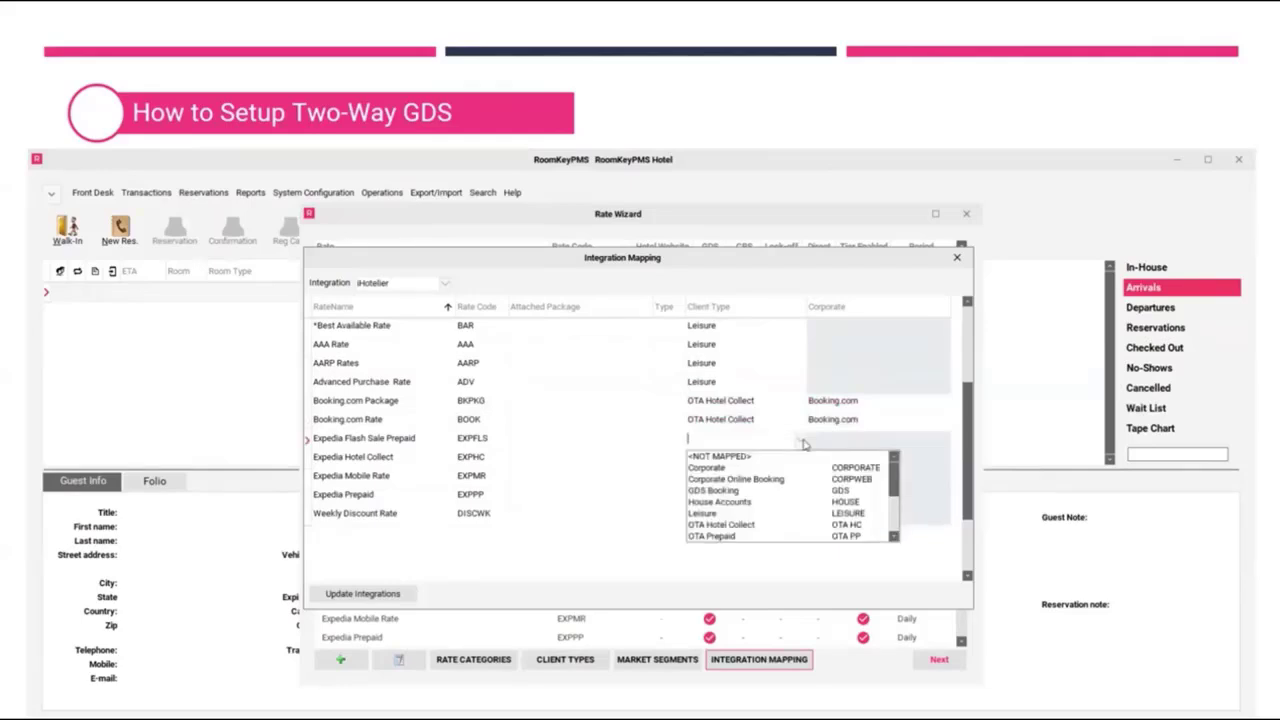
left_click(740, 538)
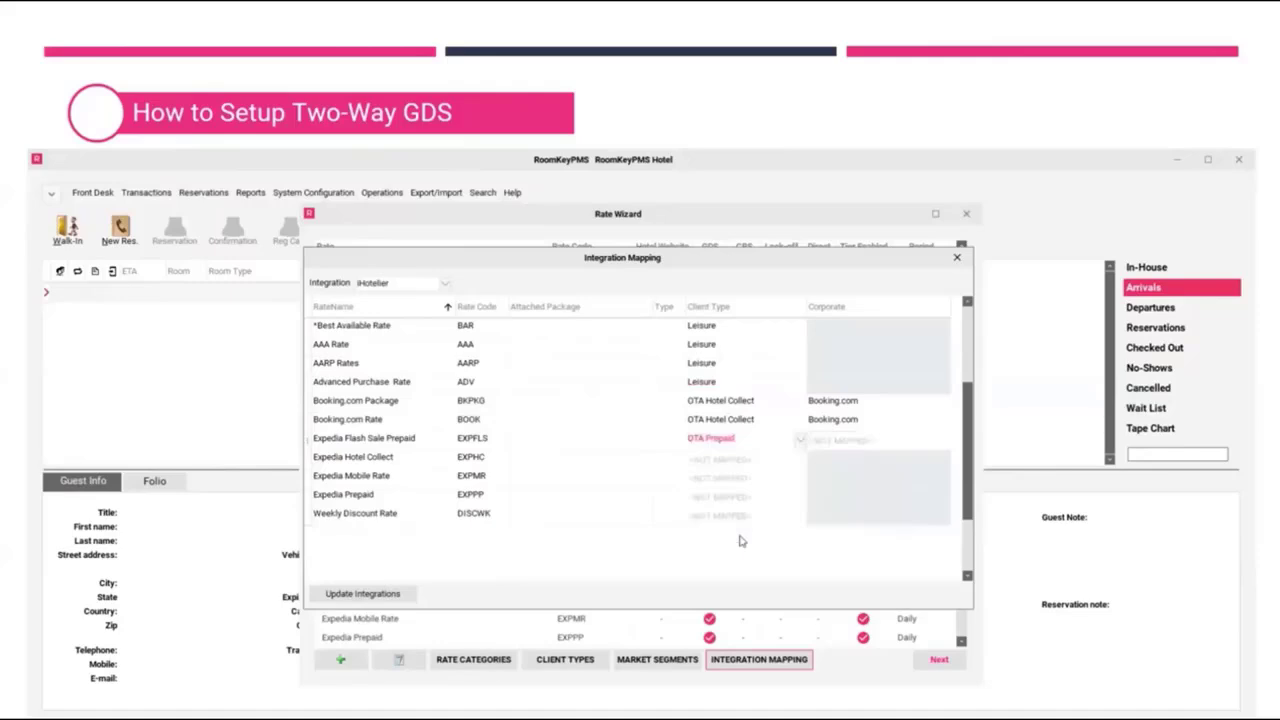
left_click(941, 447)
left_click(947, 445)
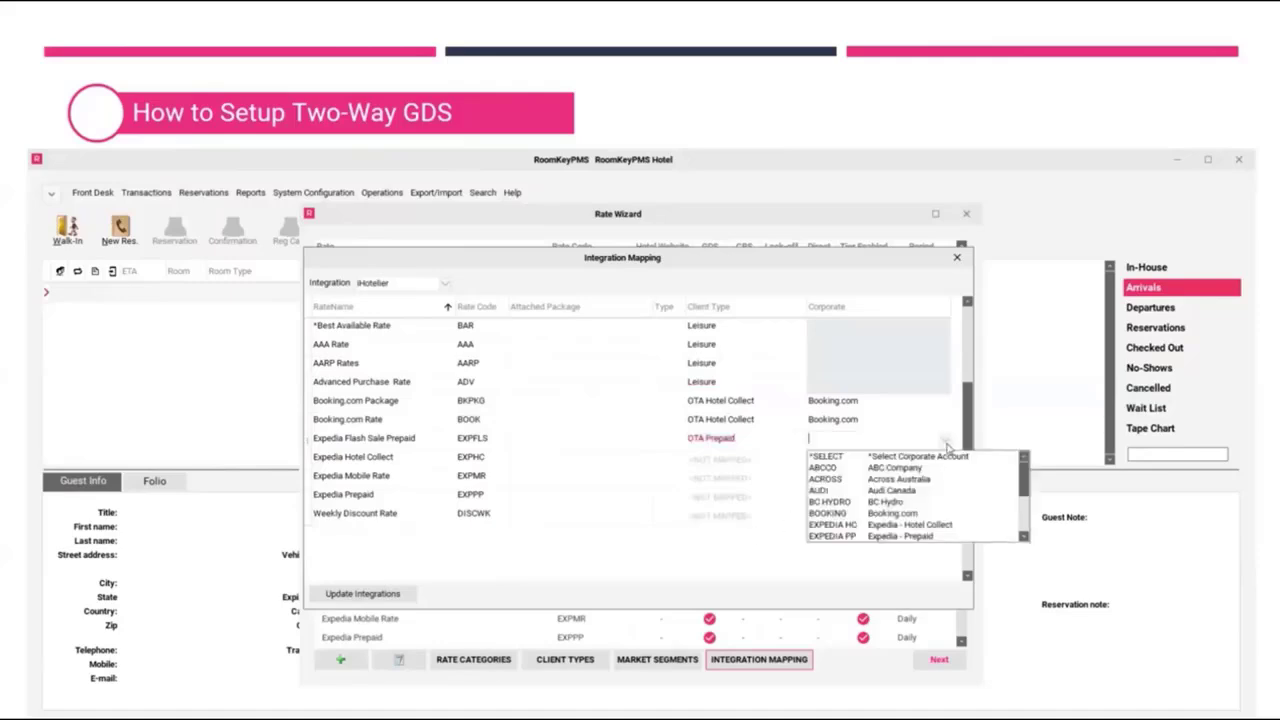
left_click(887, 537)
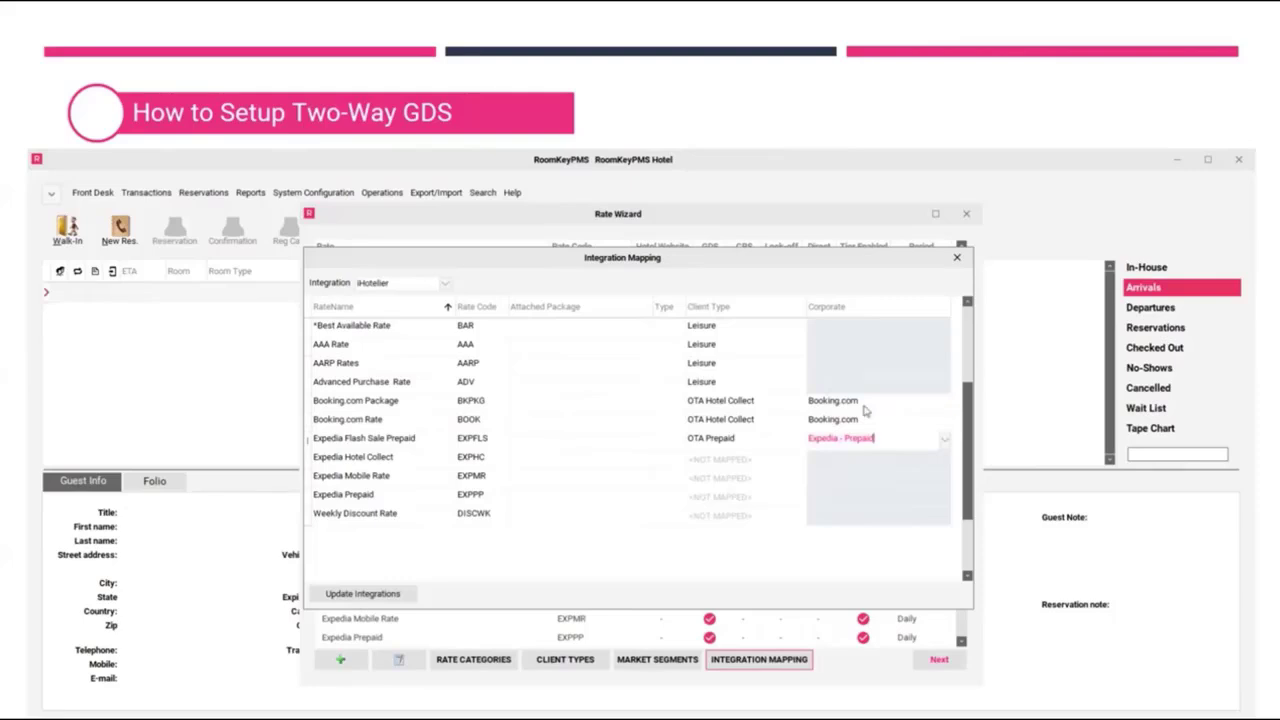
- Update the integrations with the new mappings, then close the integration mapping and the Rate Wizard
left_click(381, 598)
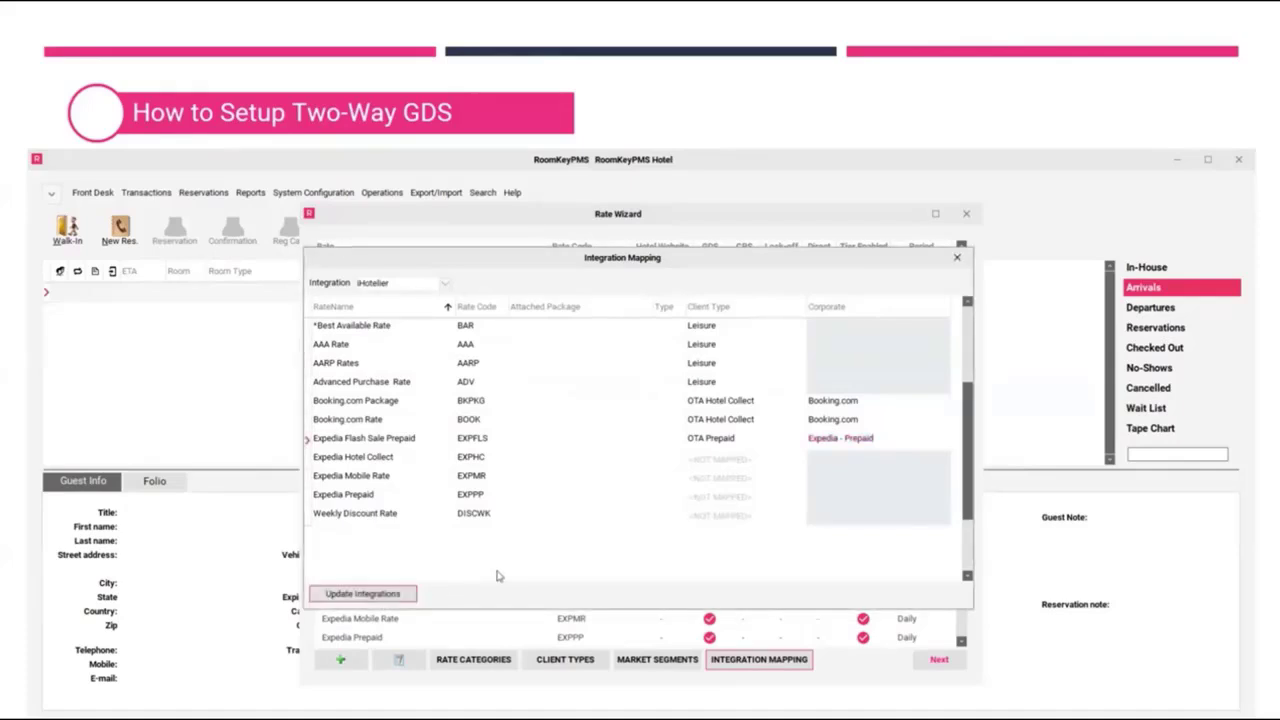
left_click(957, 257)
left_click(966, 213)
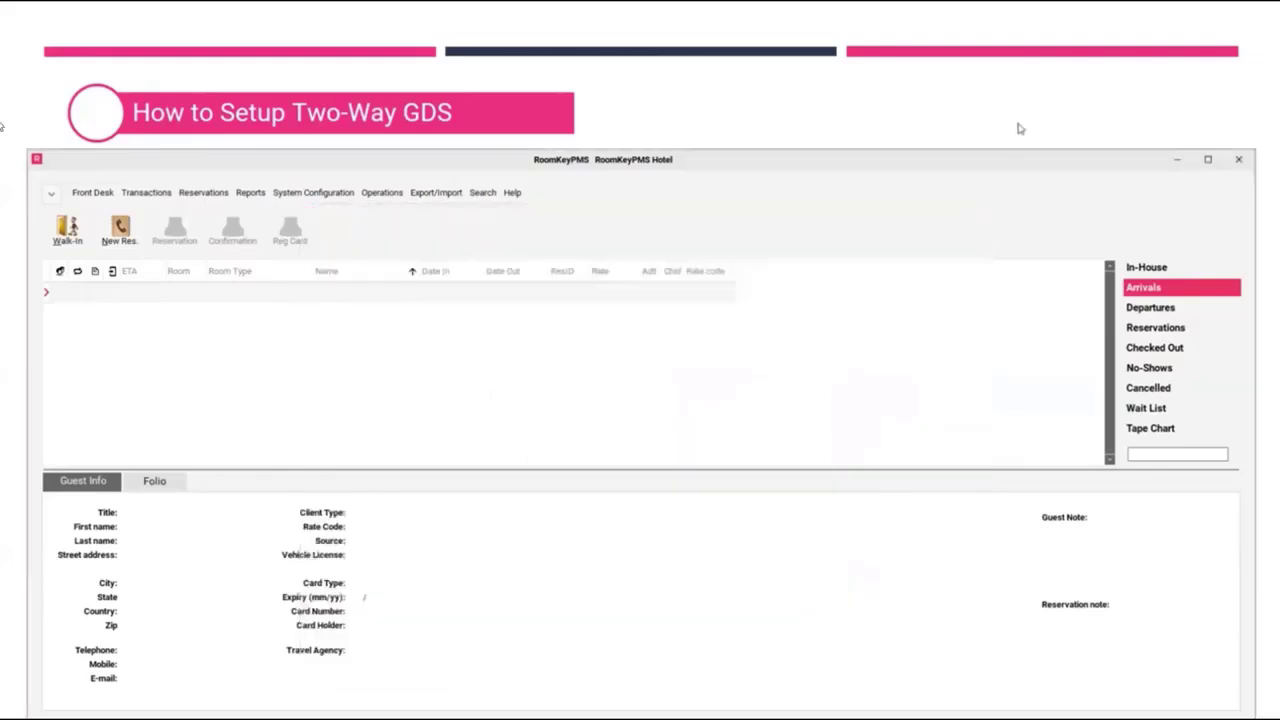